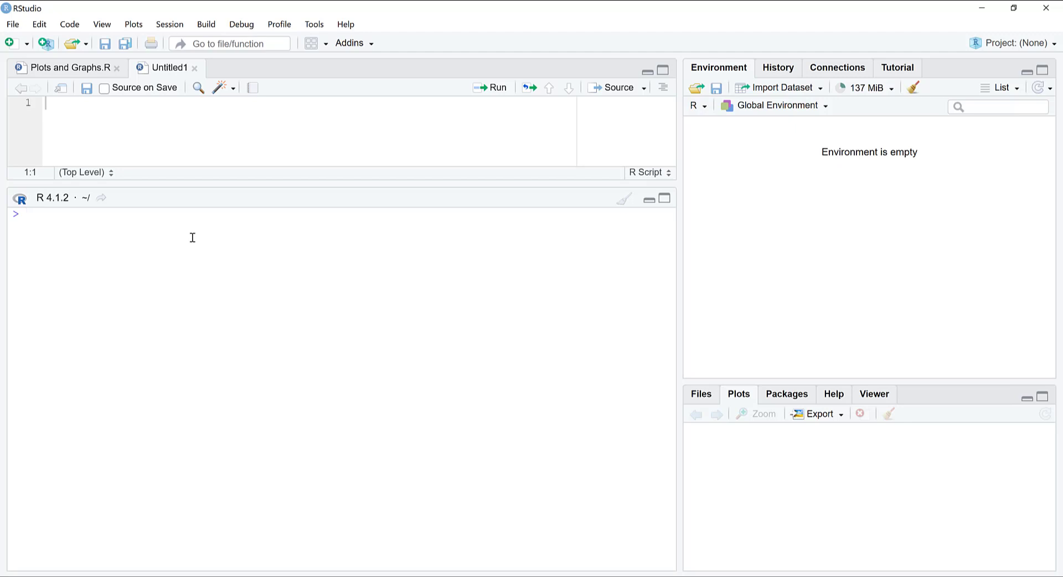
Step: Load the readxl package in the console with require("readxl")
type("require(\"readxl\"")
key("Return")
Step: Read the "Income-Happiness" sheet of the desktop workbook Composite.xlsx into a data frame named happinessfile using read_excel
type("halpp")
key("BackSpace")
key("BackSpace")
key("BackSpace")
type("ppine")
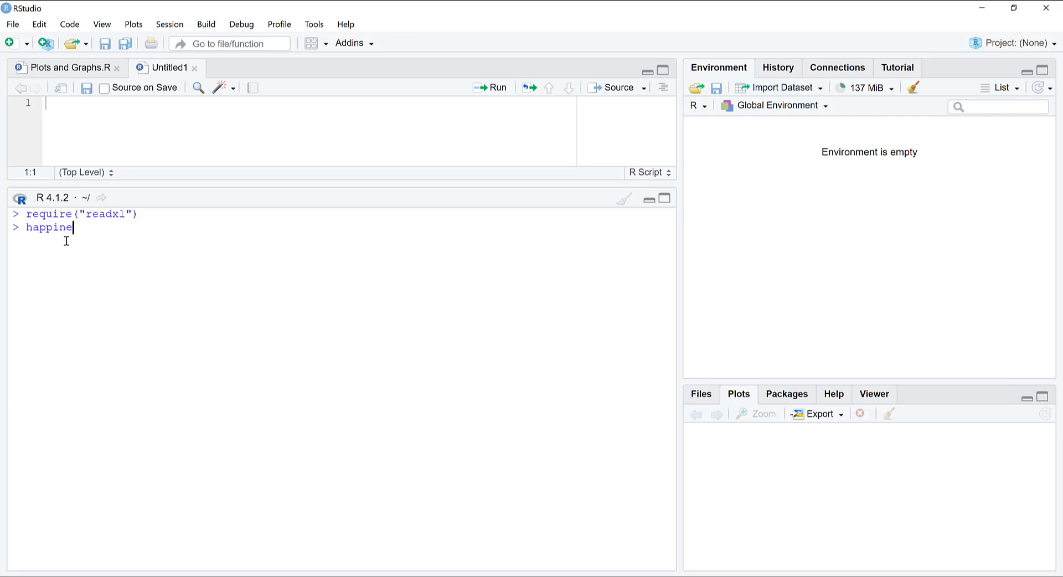
type("ssfile=")
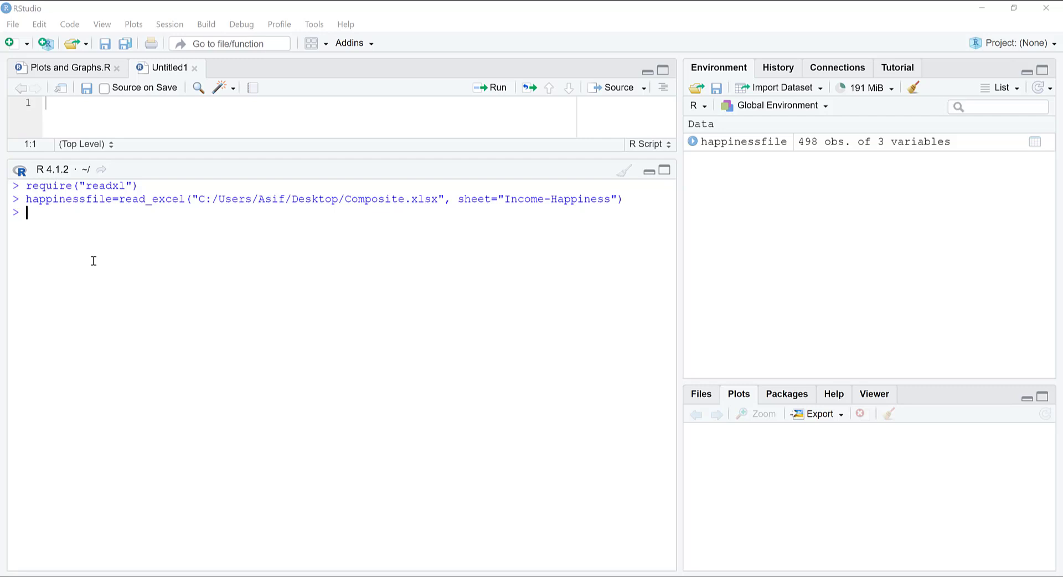
Step: Begin a cor.test call in the console with happinessfile$income as its first variable
left_click(55, 219)
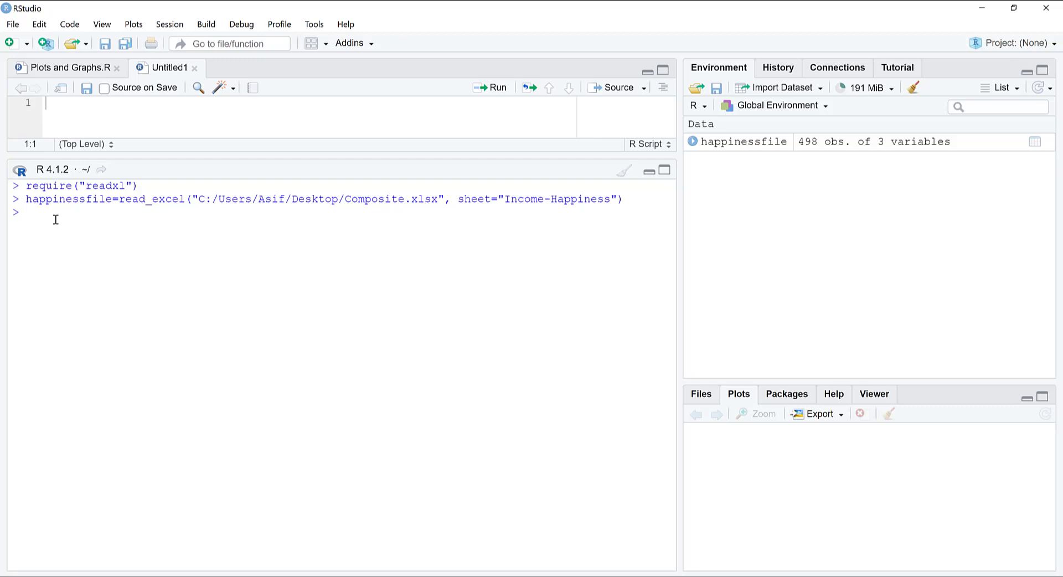
type("cor.")
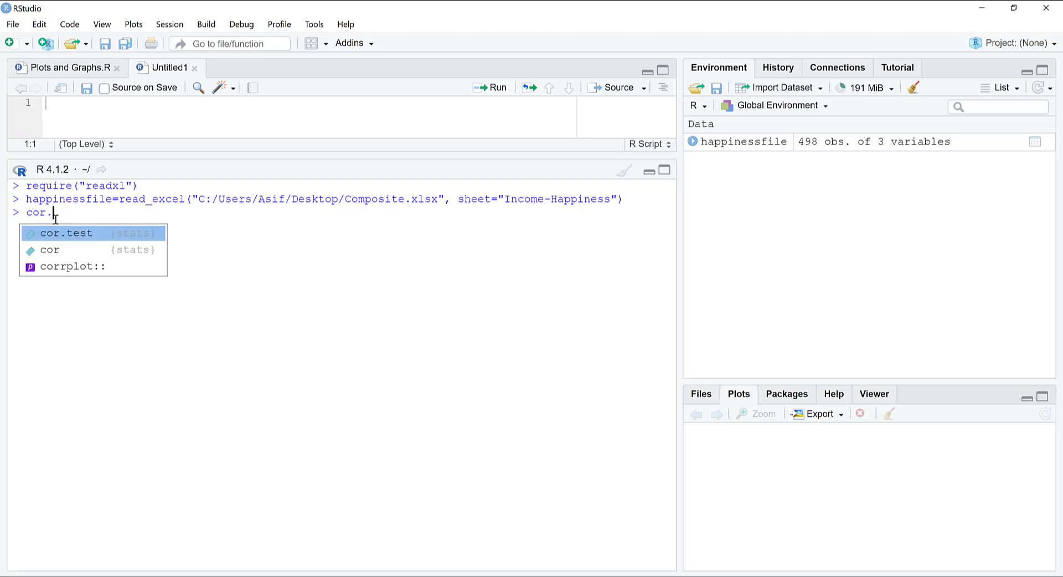
type("test")
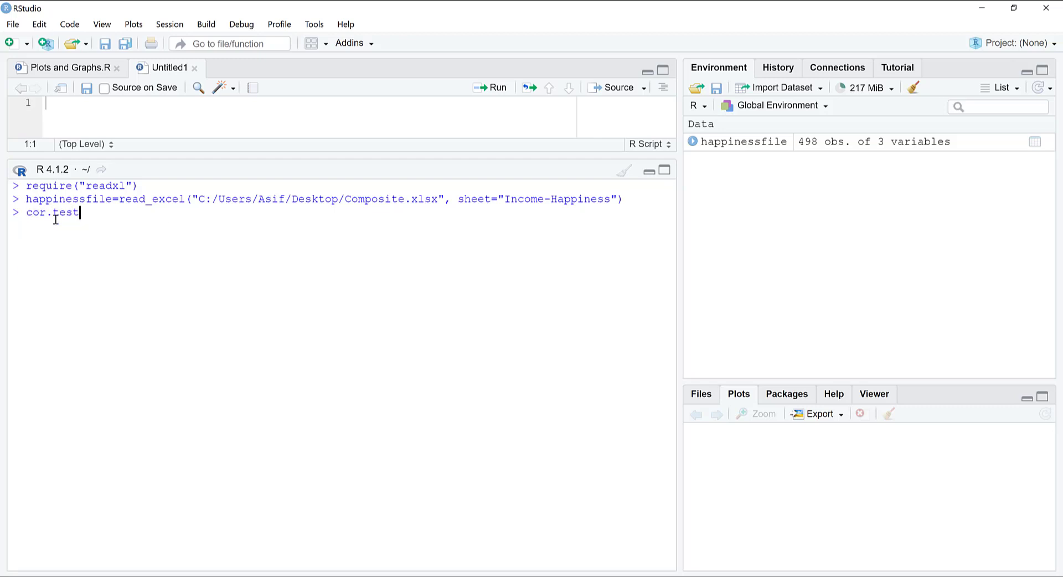
type("(")
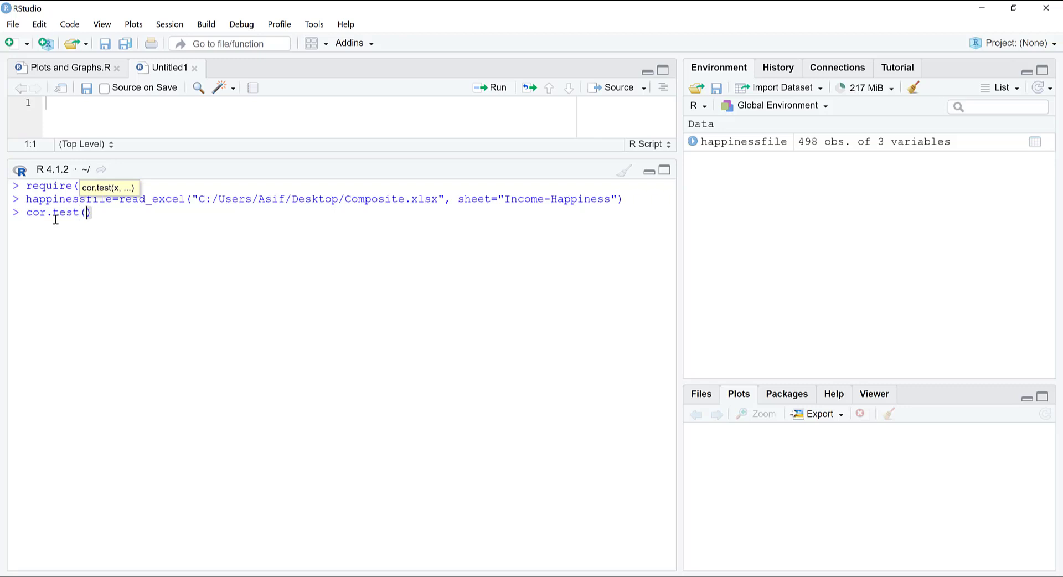
type("happinessf")
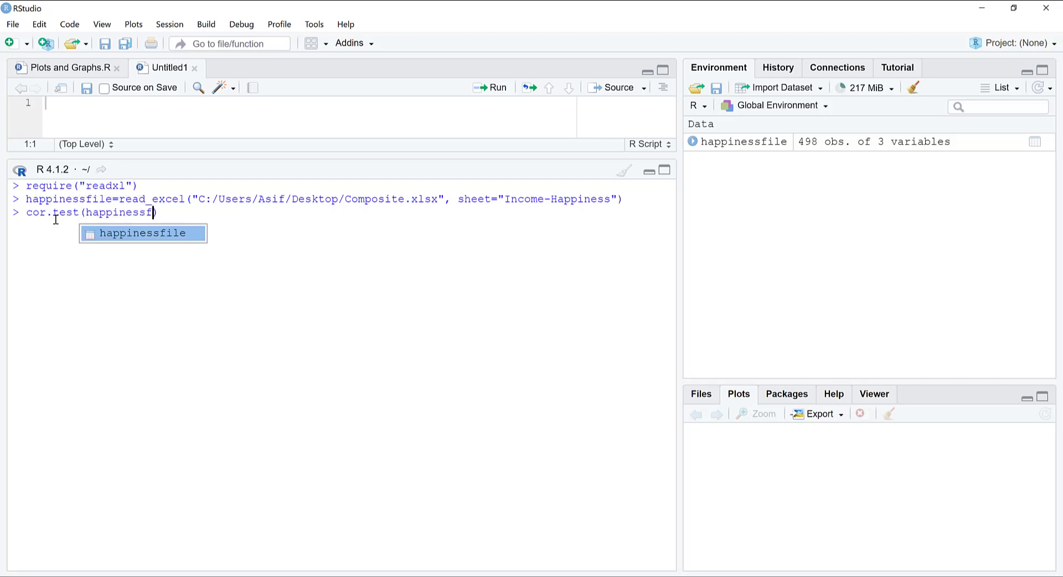
key("Tab")
key("BackSpace")
key("BackSpace")
key("BackSpace")
key("BackSpace")
key("Tab")
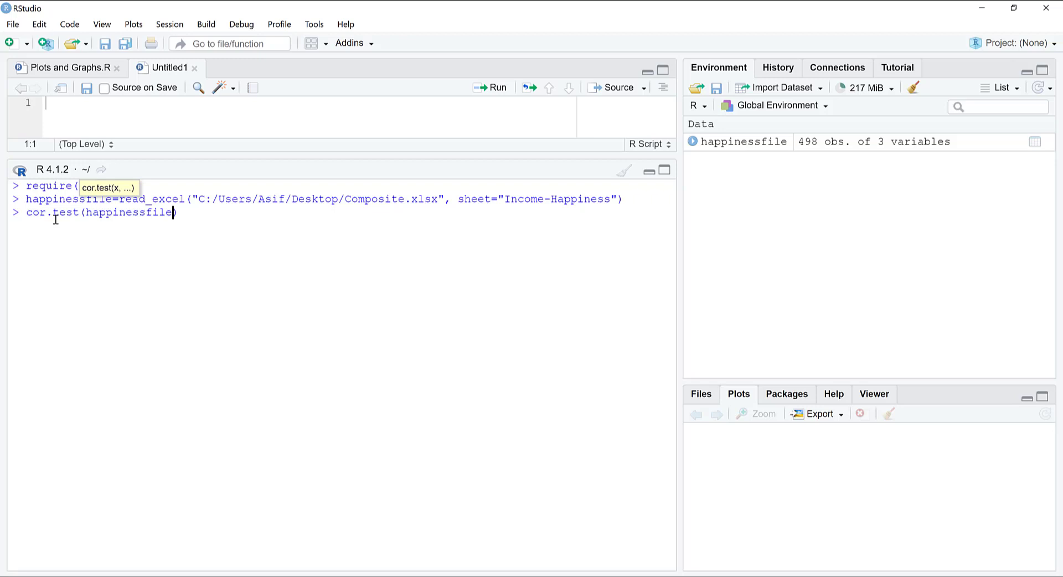
type("$")
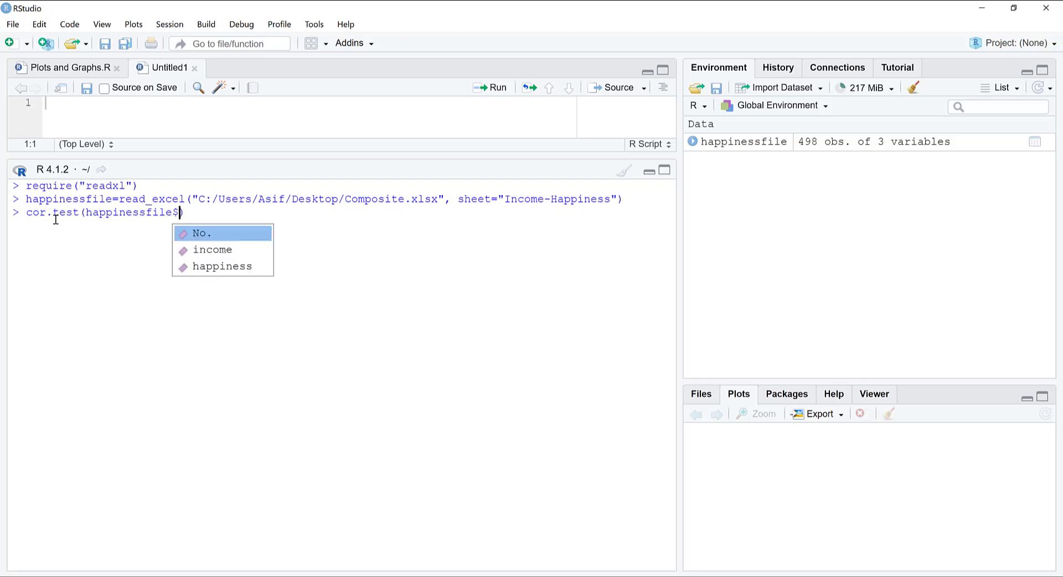
key("Down")
key("Tab")
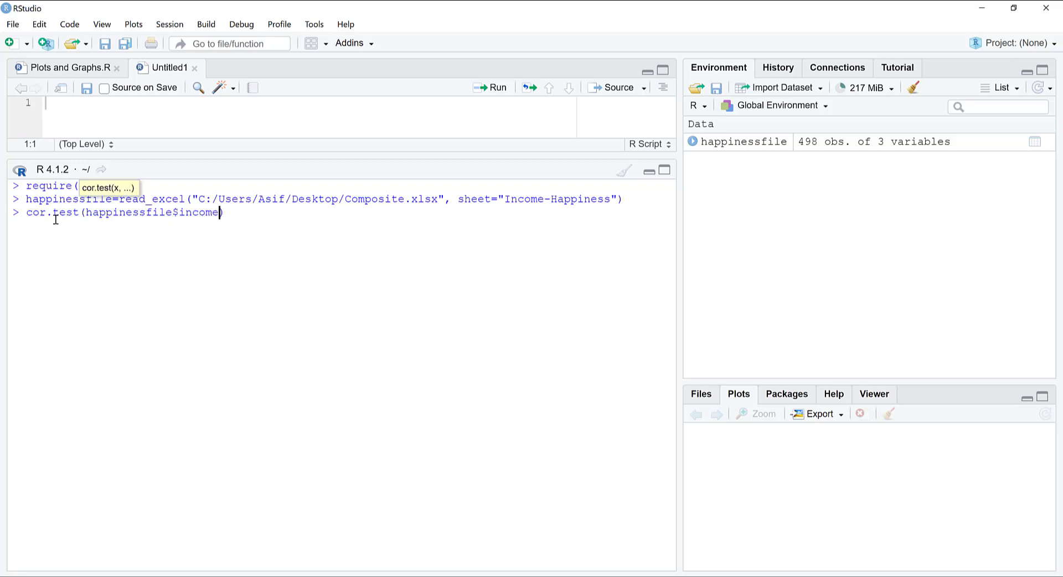
Step: Add happinessfile$happiness as the second variable, run the correlation test, and examine the correlation coefficient
type(", happ")
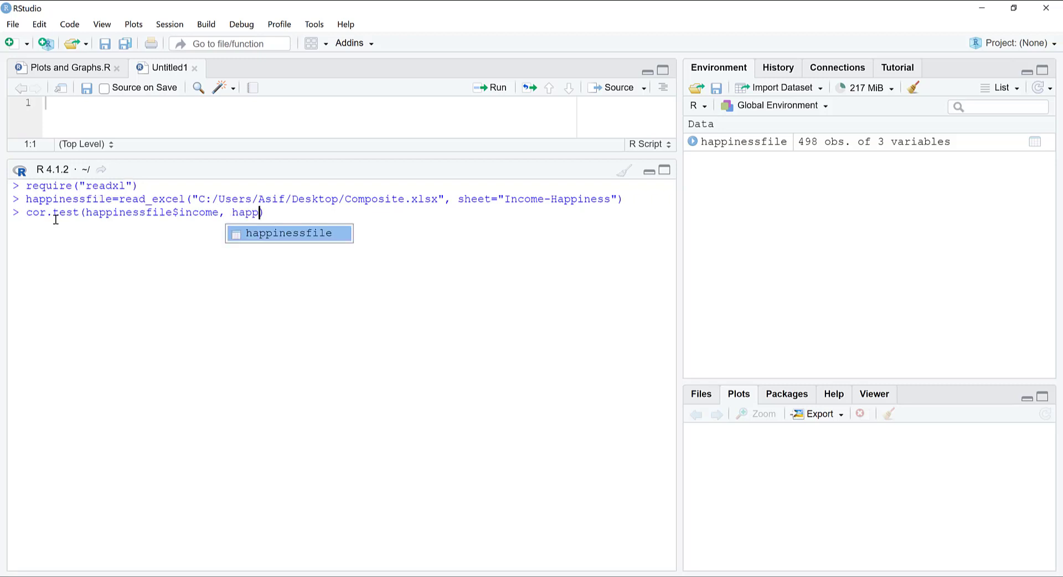
key("Tab")
type("$")
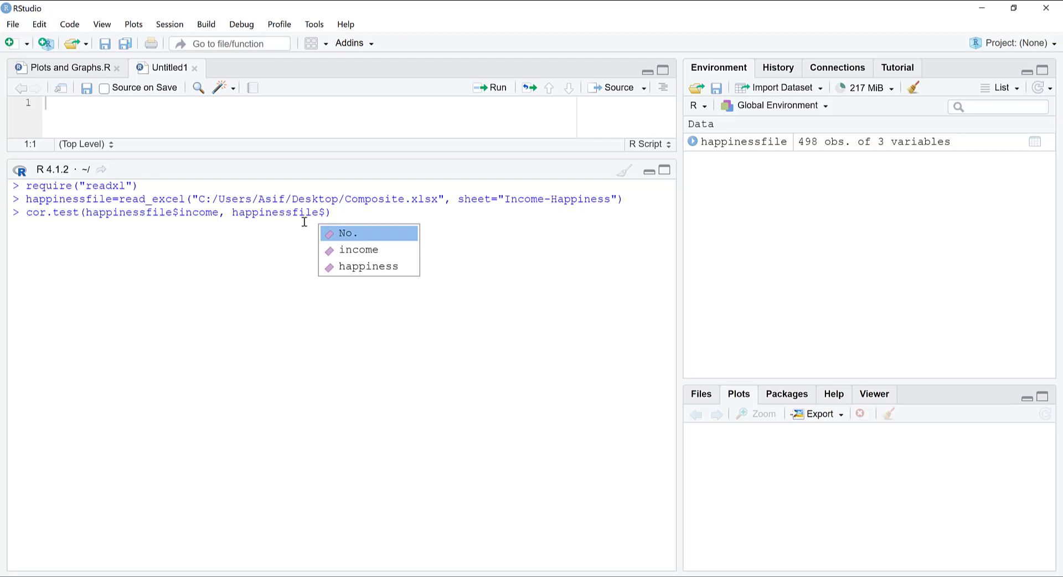
left_click(367, 265)
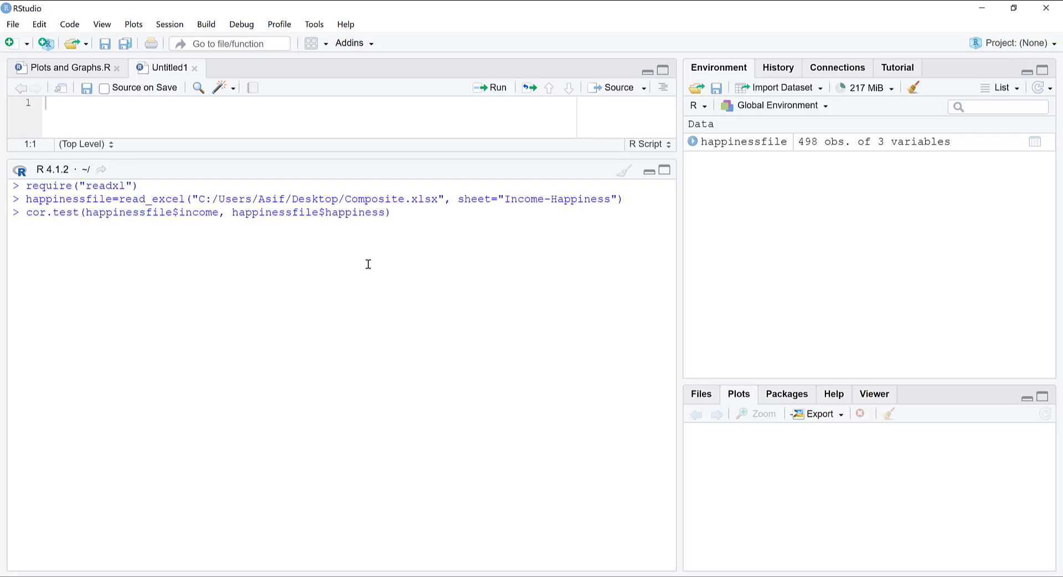
key("Return")
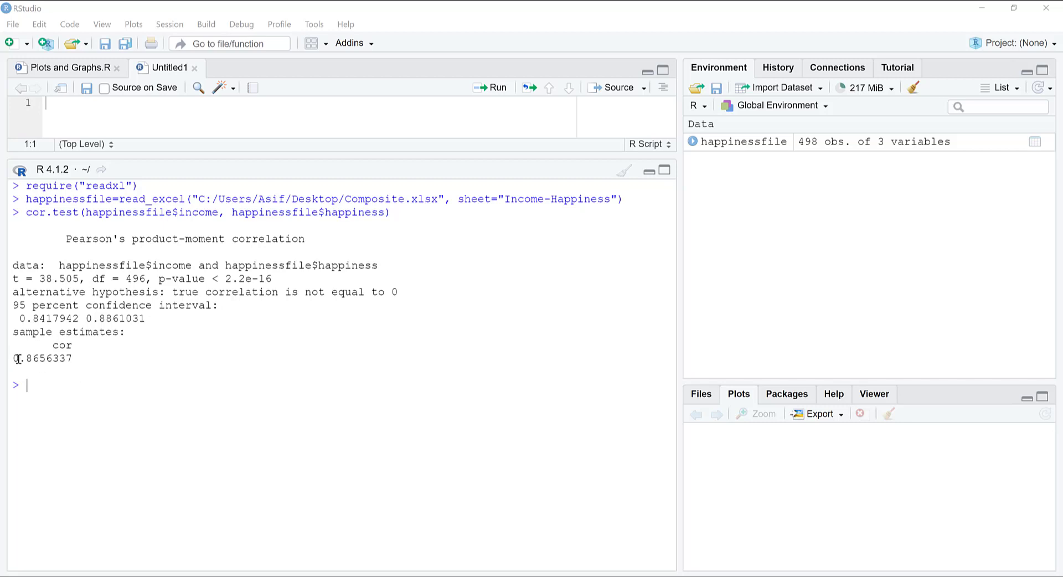
left_click_drag(77, 362, 12, 353)
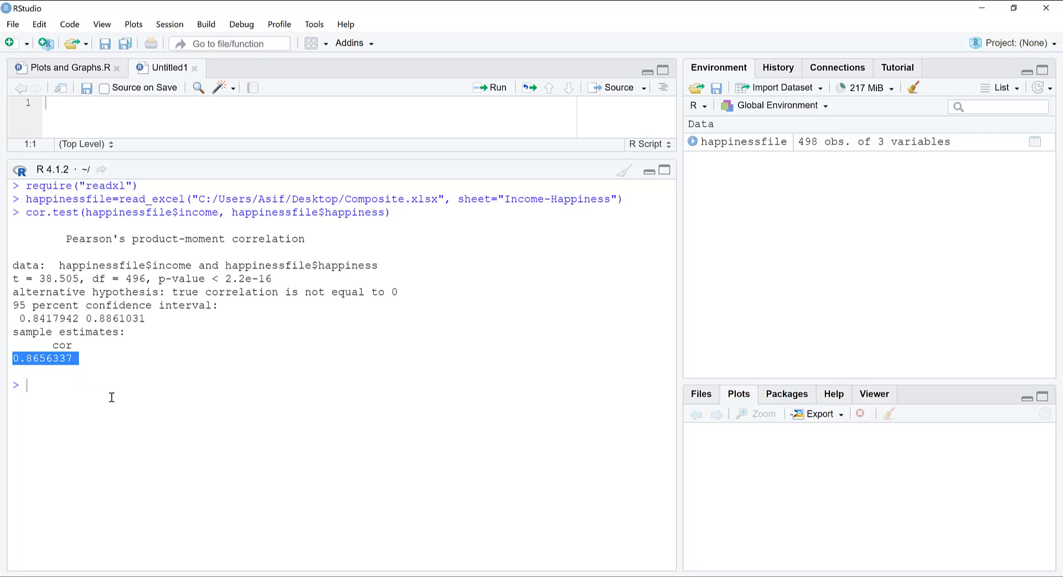
left_click(202, 319)
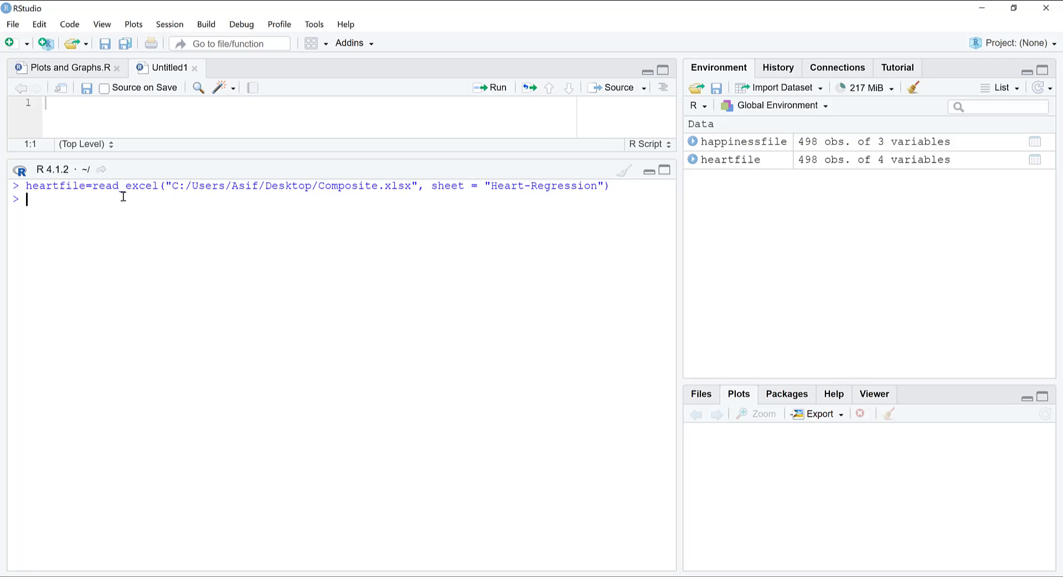
Step: Display the first rows of heartfile with the head function
type("head(")
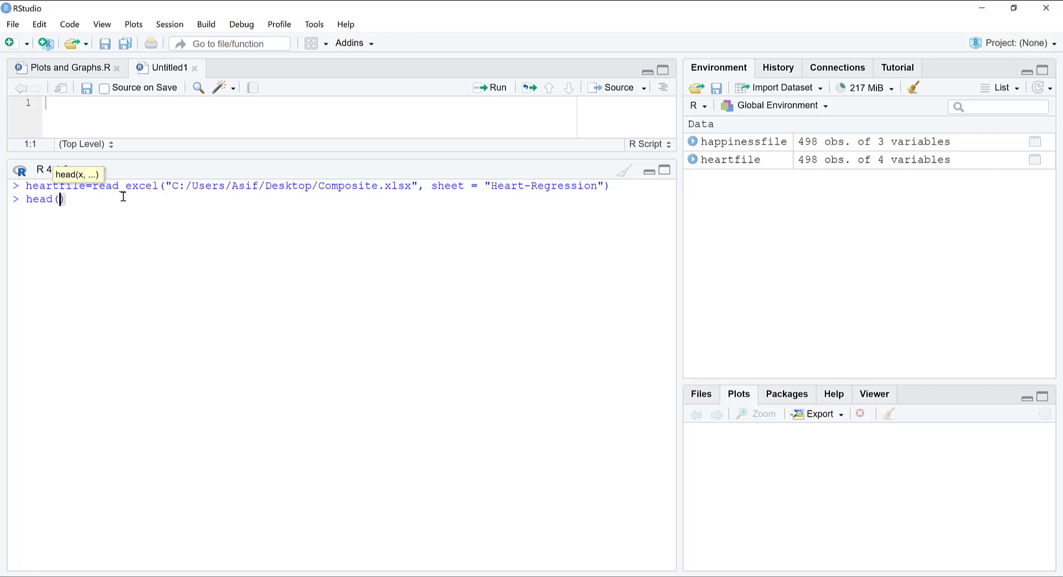
type("heartfile")
key("Return")
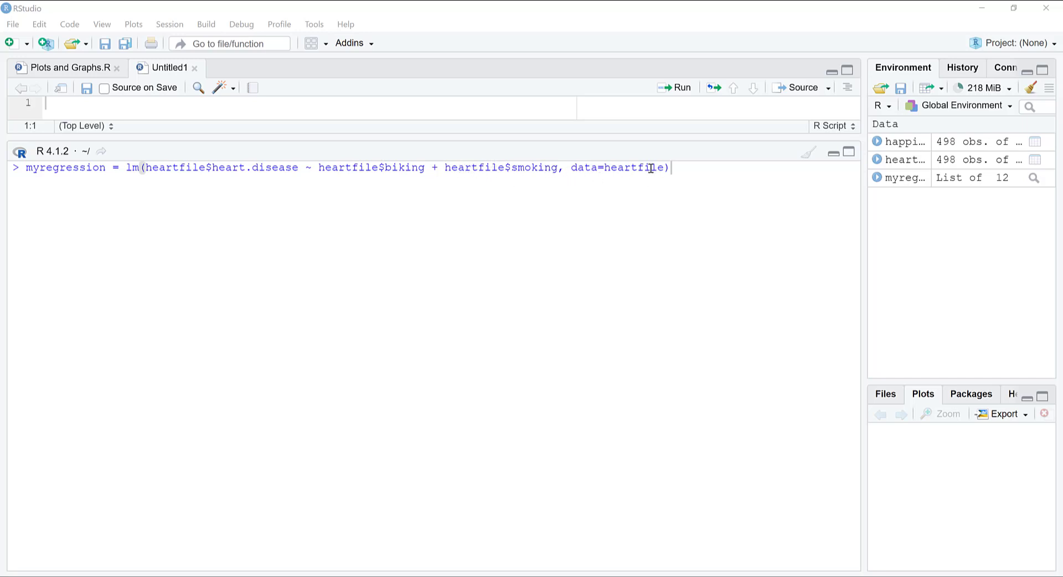
Step: Fit myregression as a linear model of heart.disease on biking and smoking from heartfile, and show its full summary in the console
key("Return")
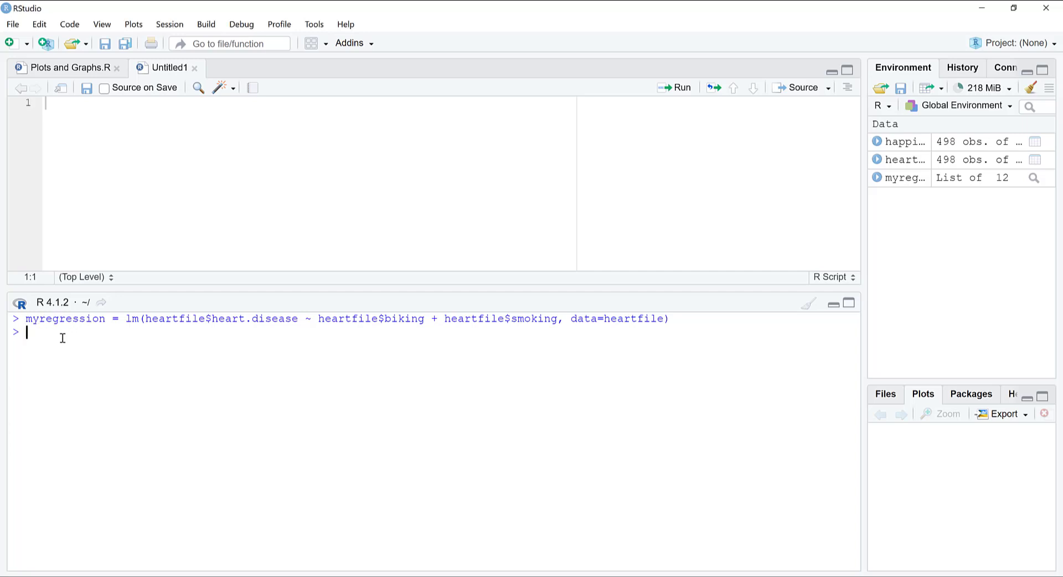
type("summary9")
key("BackSpace")
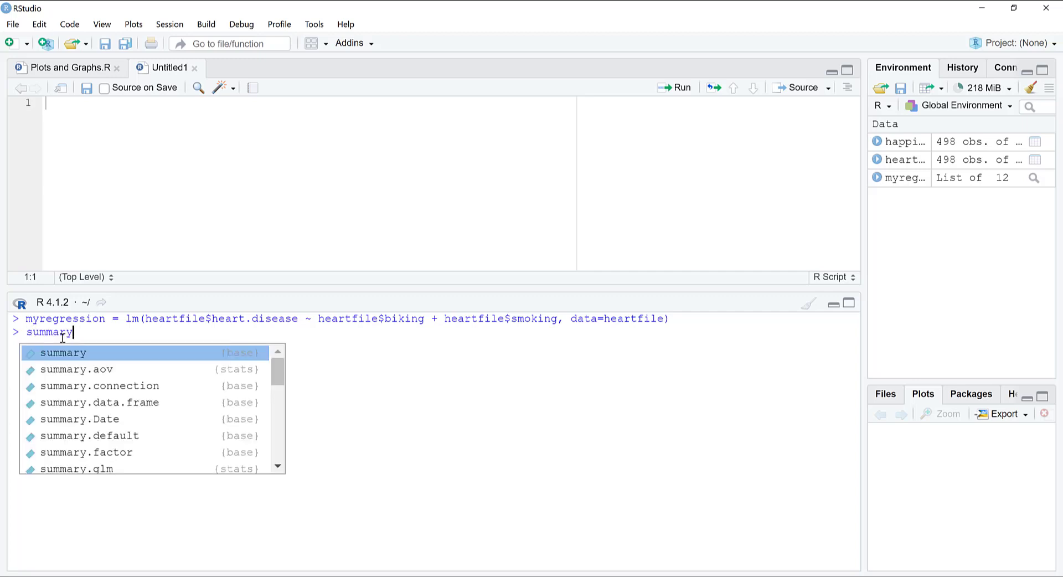
type("(")
type("myr")
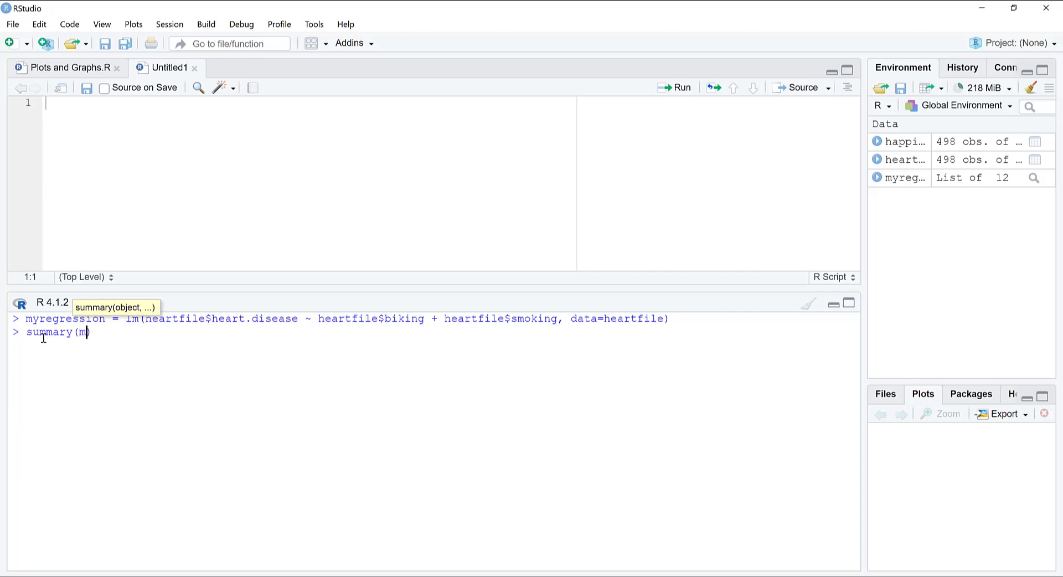
type("egressio")
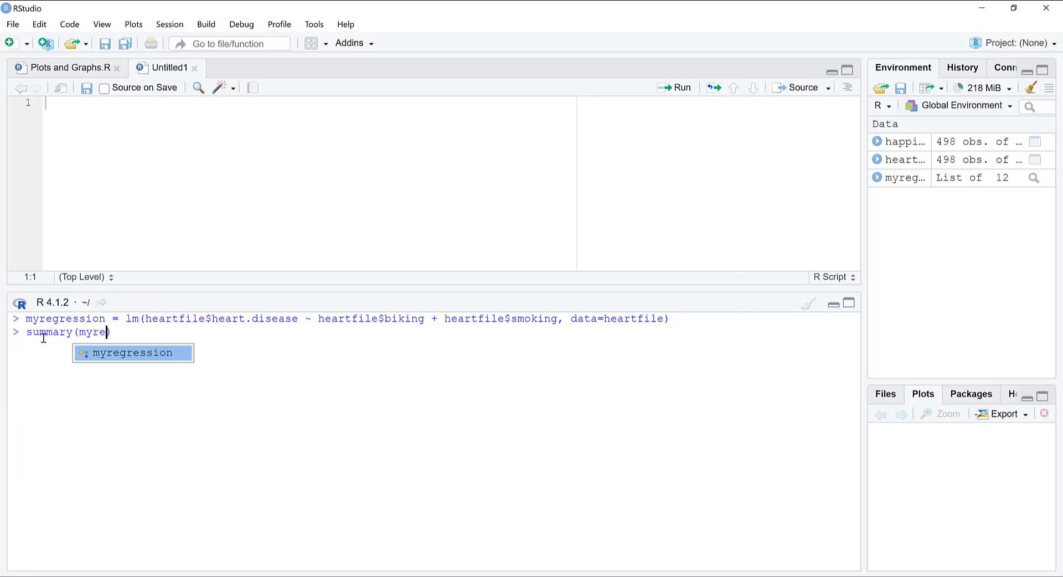
type("n")
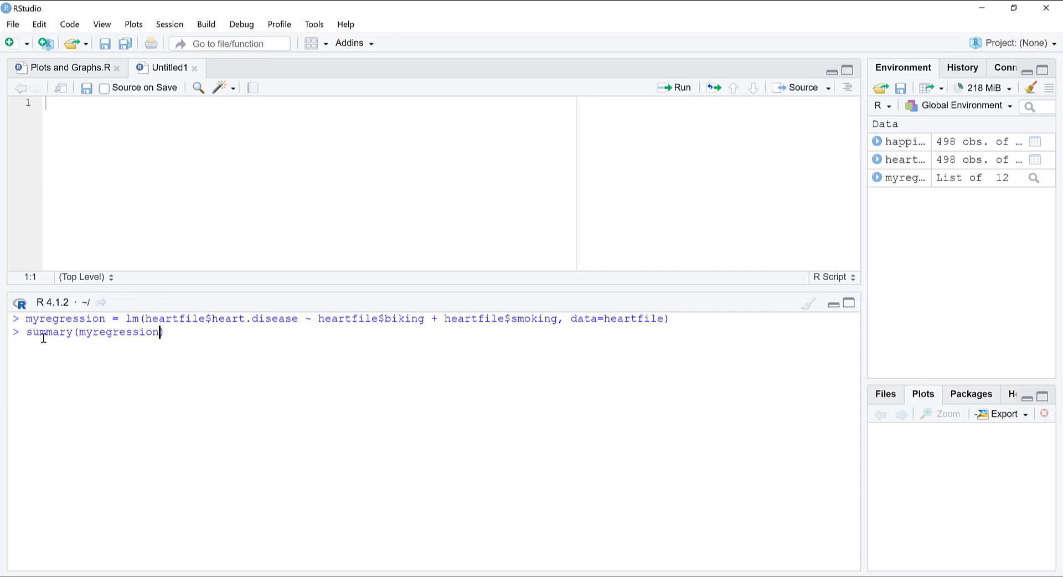
type(")")
key("Return")
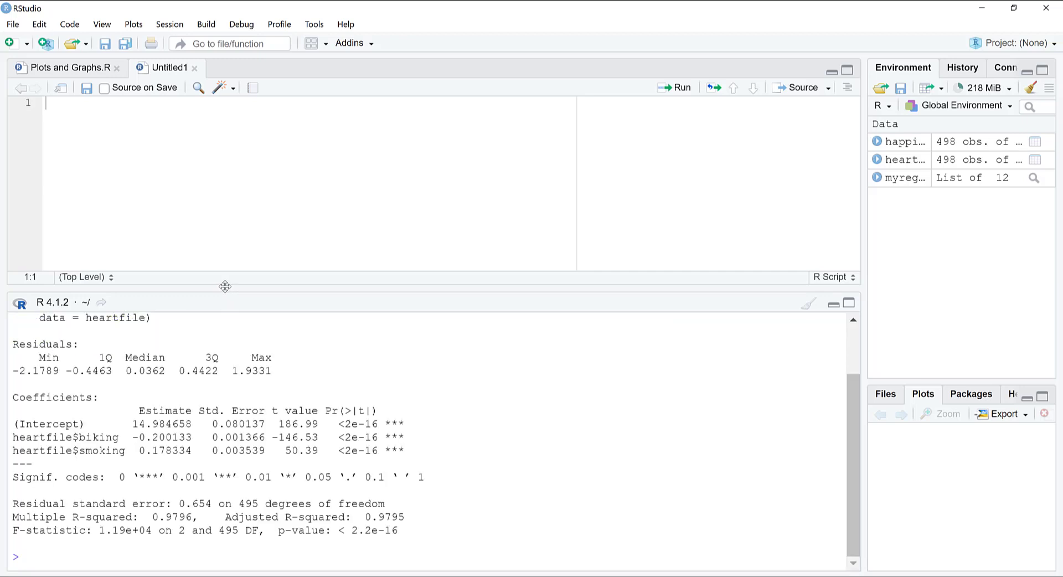
left_click_drag(238, 174, 239, 129)
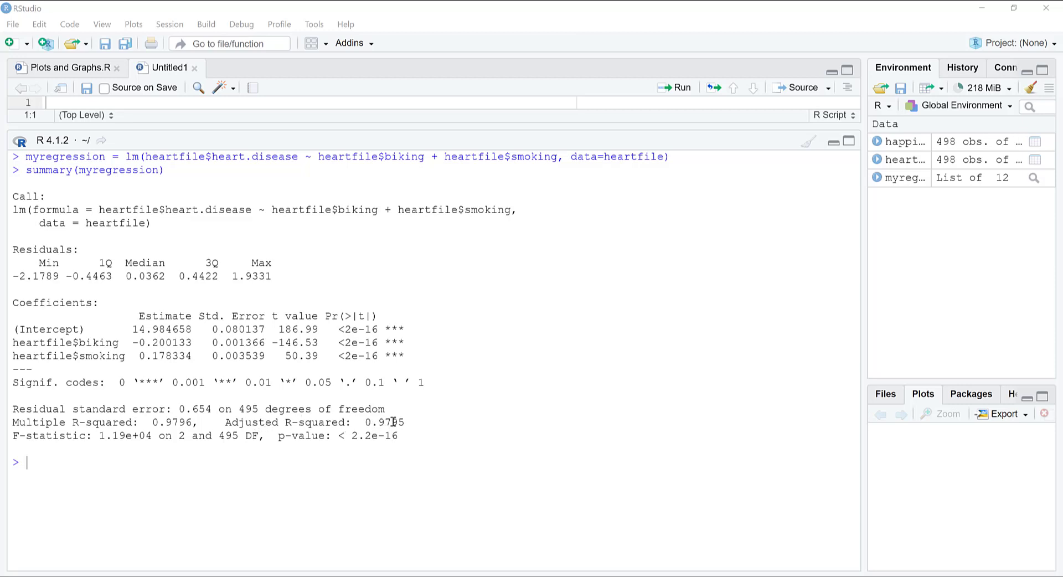
Step: Examine the adjusted R-squared and the coefficients' p-values in the regression summary
left_click_drag(366, 420, 412, 422)
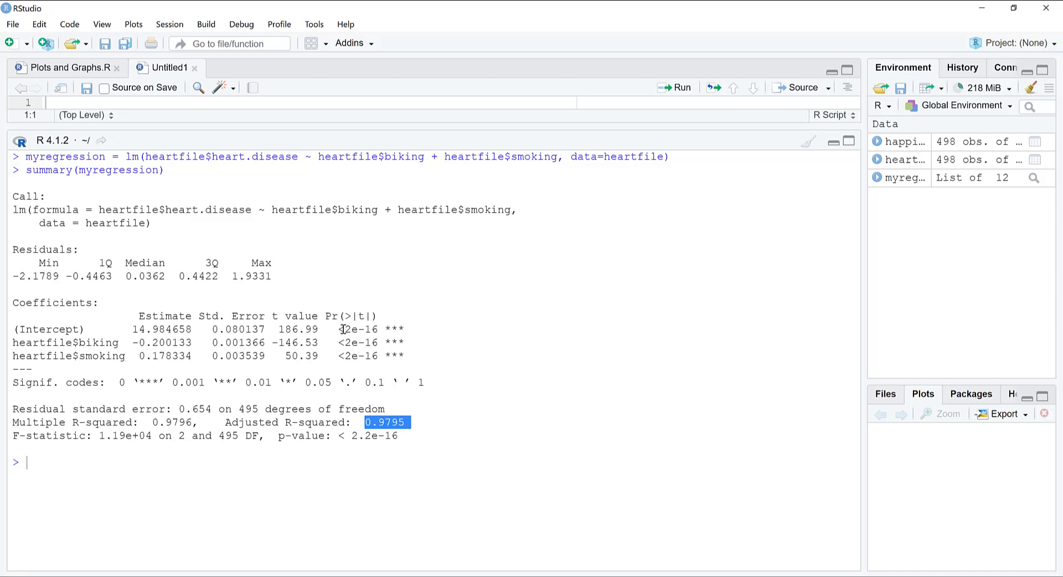
left_click_drag(344, 329, 408, 353)
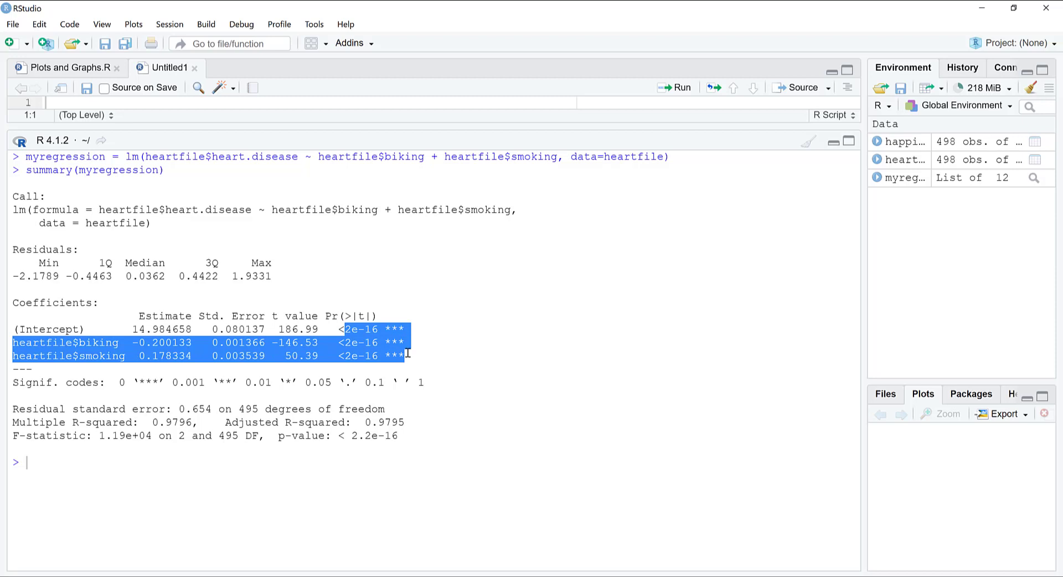
left_click(351, 330)
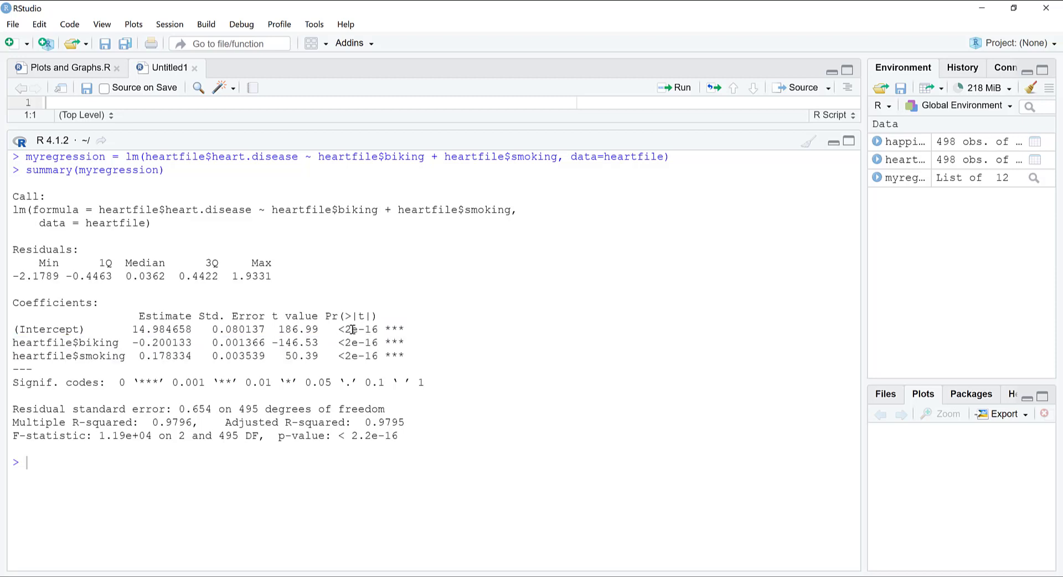